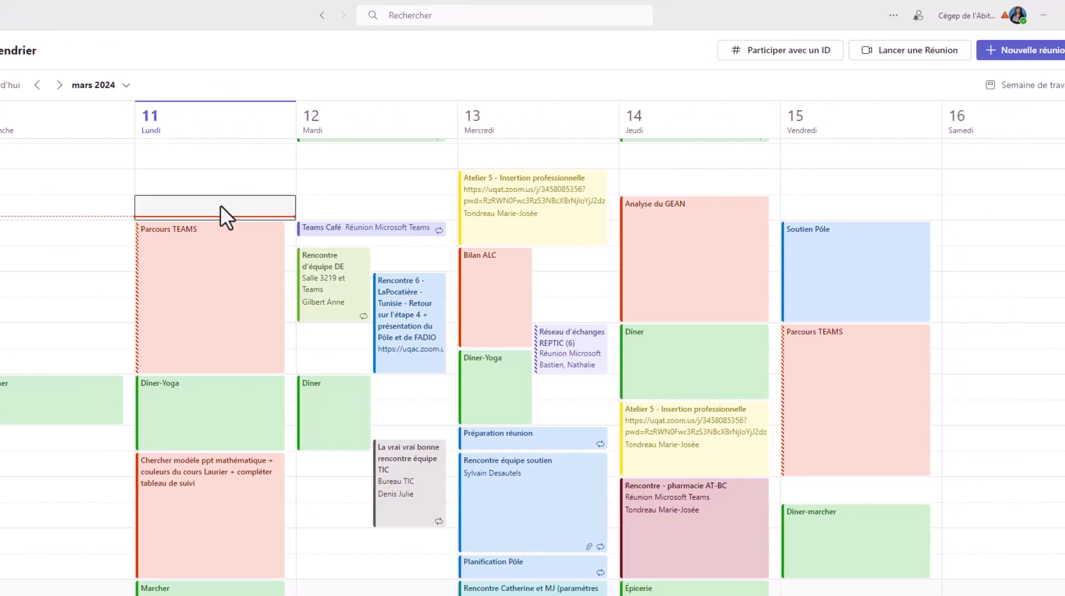
Start a new meeting in the 08:30 slot on Monday, March 11, and title it "Cours ENA".
click(1036, 51)
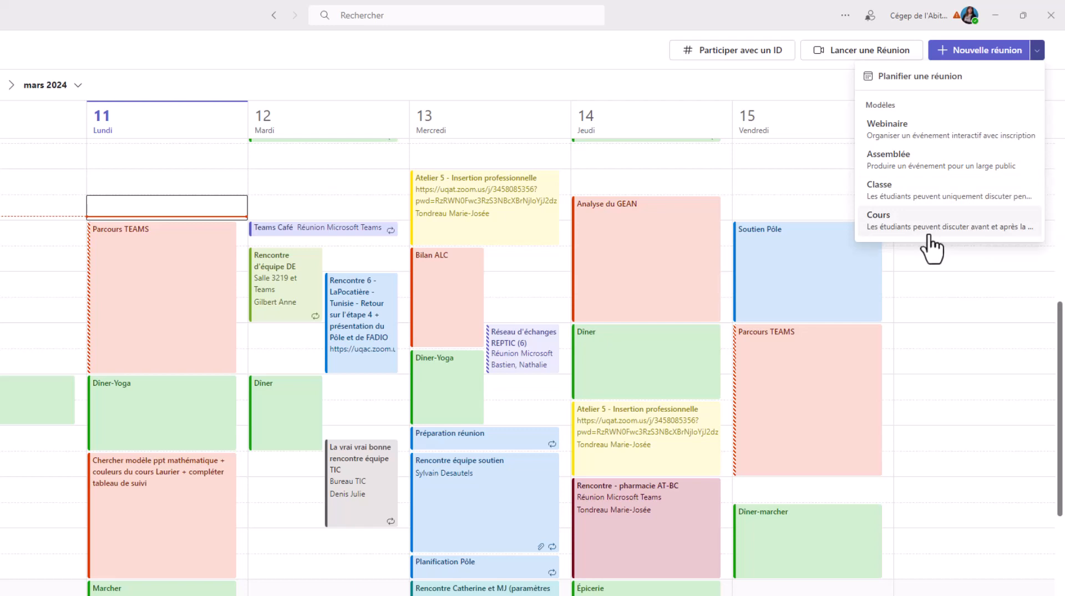
click(221, 205)
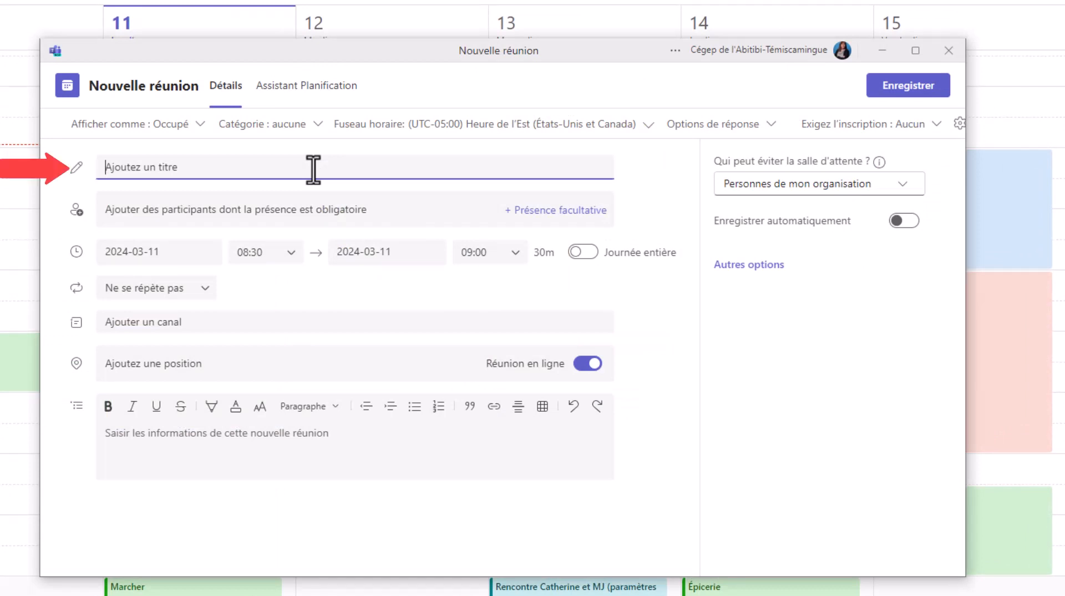
text(Cours ENA)
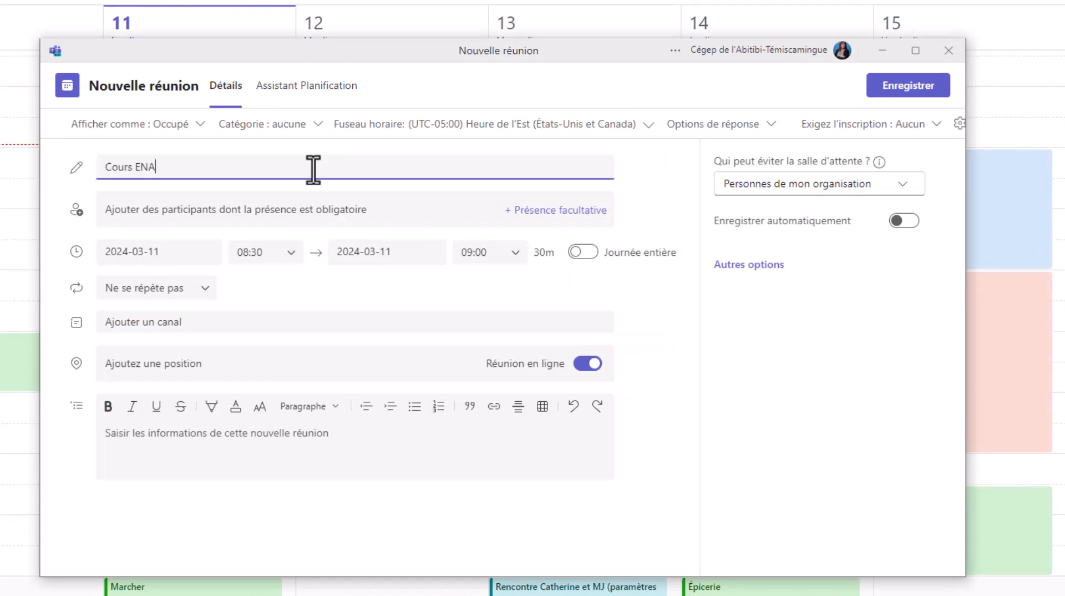
Search for required attendees by a person's name and by "h24", and show the field for optional attendees.
click(305, 212)
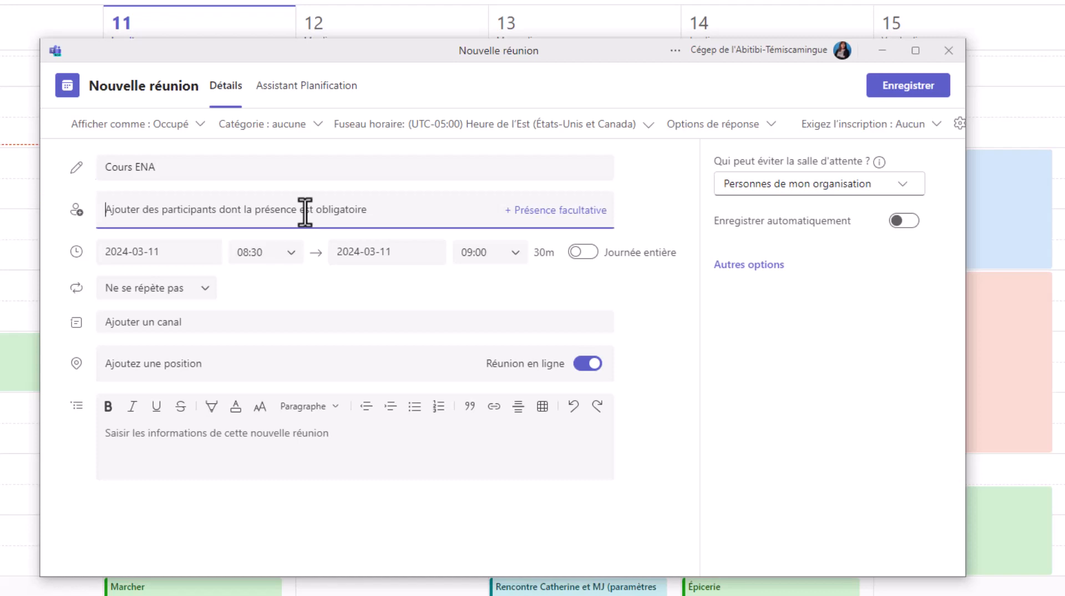
text(denis)
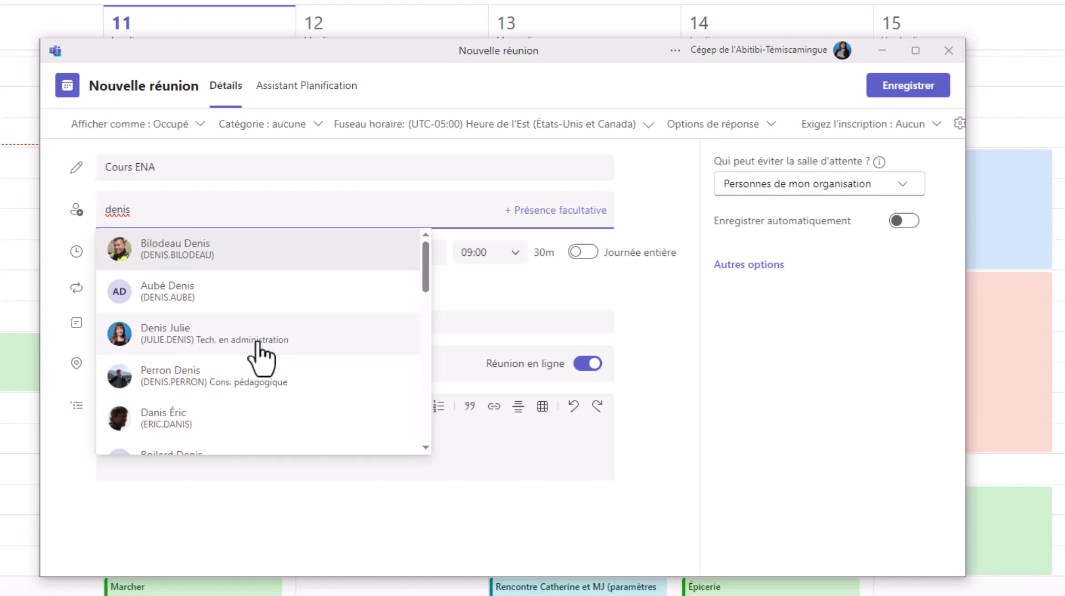
key(BackSpace)
key(BackSpace)
key(BackSpace)
key(BackSpace)
key(BackSpace)
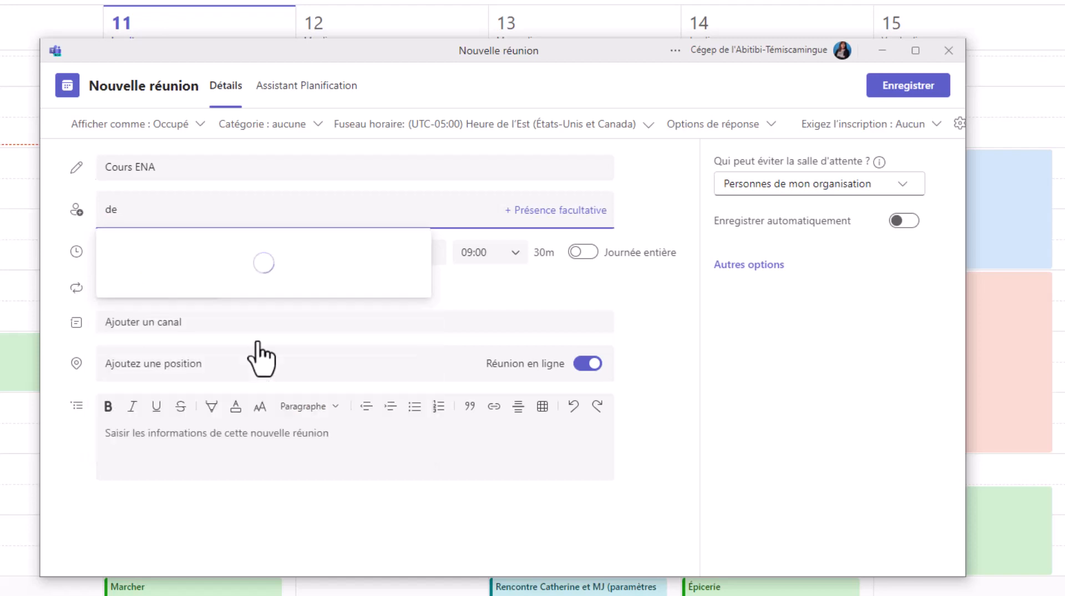
text(h24)
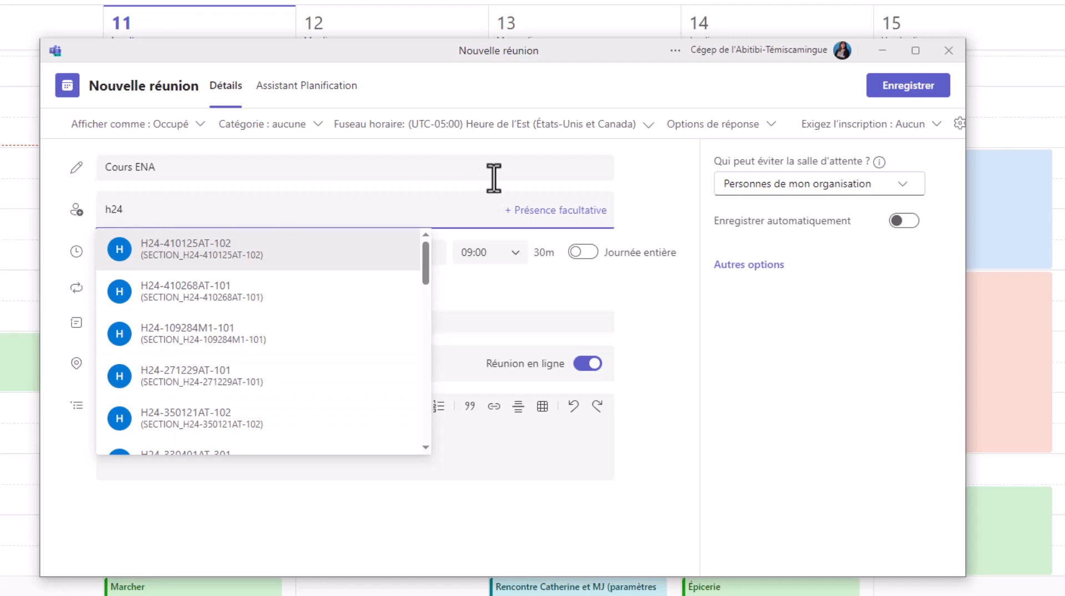
click(524, 211)
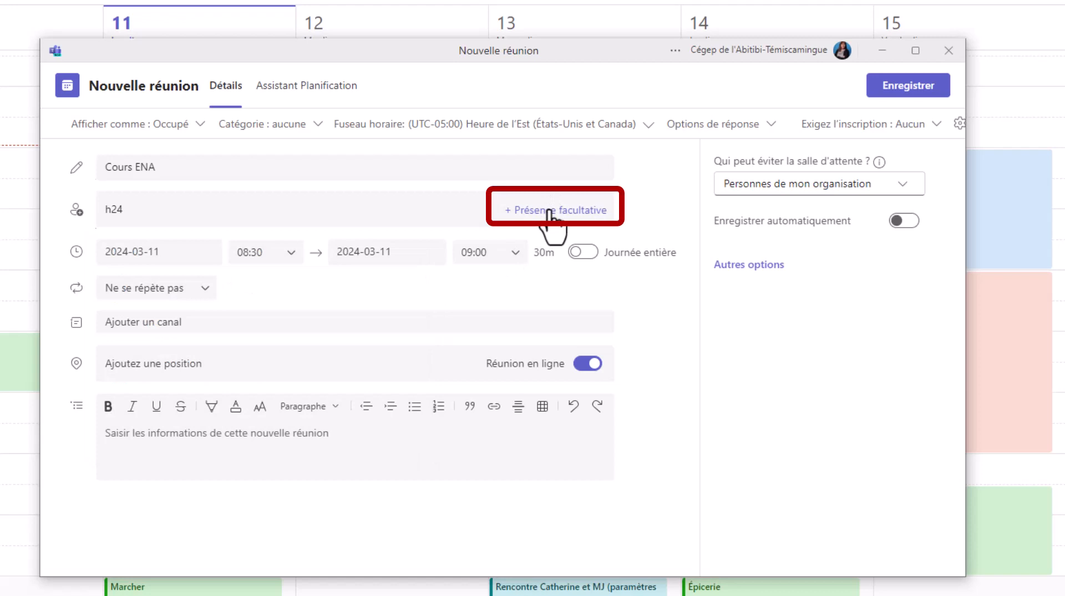
click(551, 213)
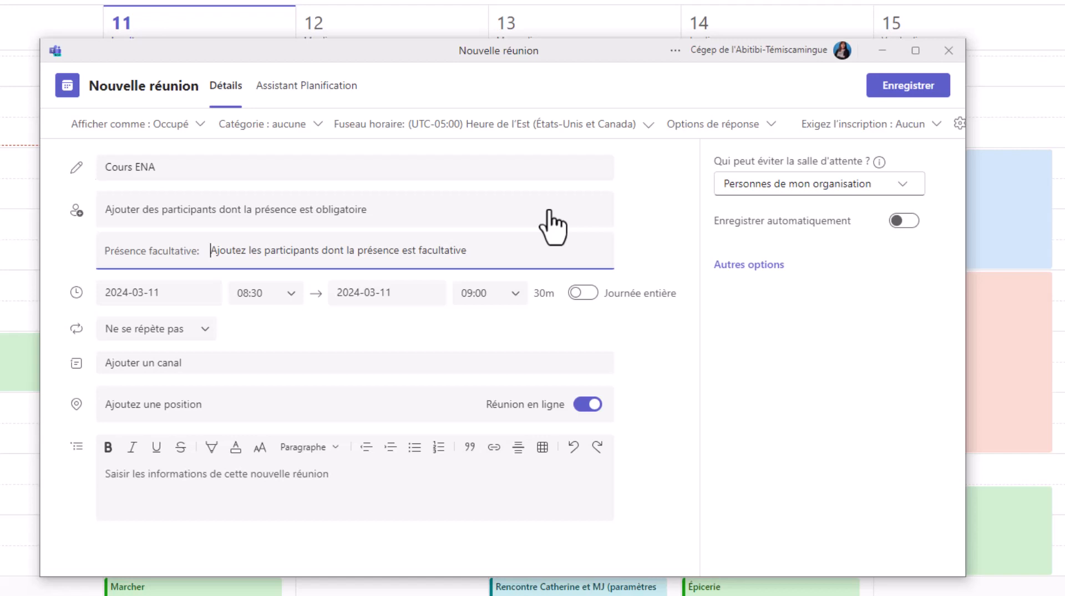
Examine the choices available for the meeting's start and end dates, its times and its recurrence.
click(148, 294)
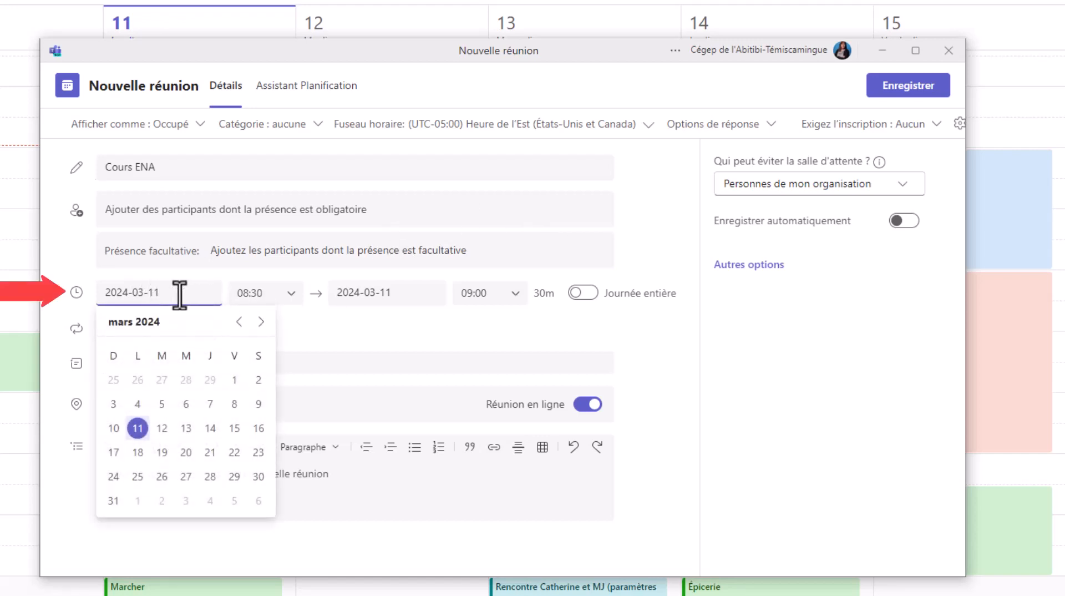
click(179, 294)
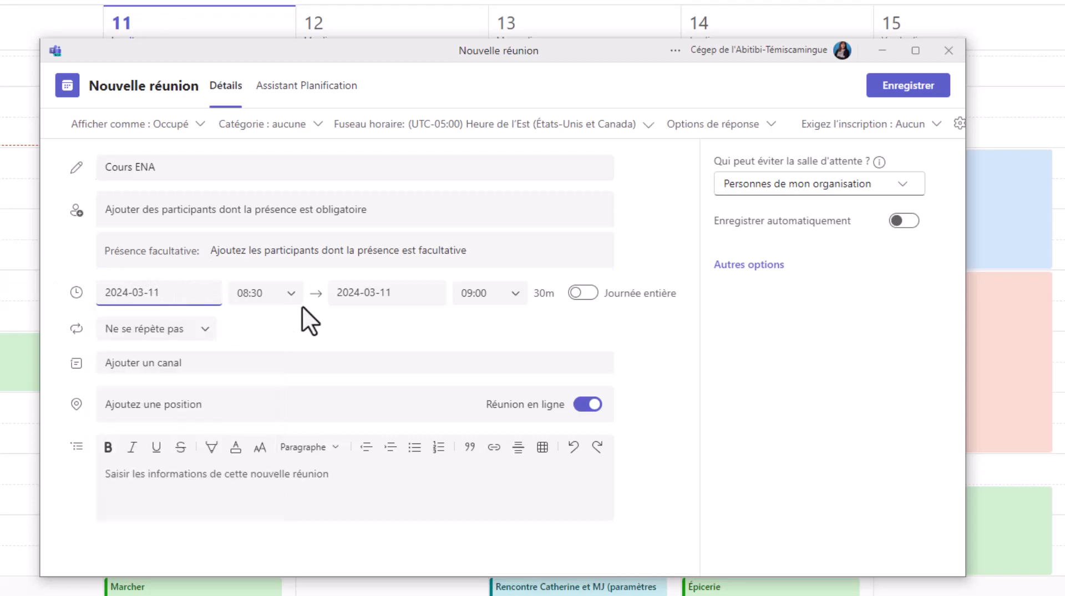
click(292, 294)
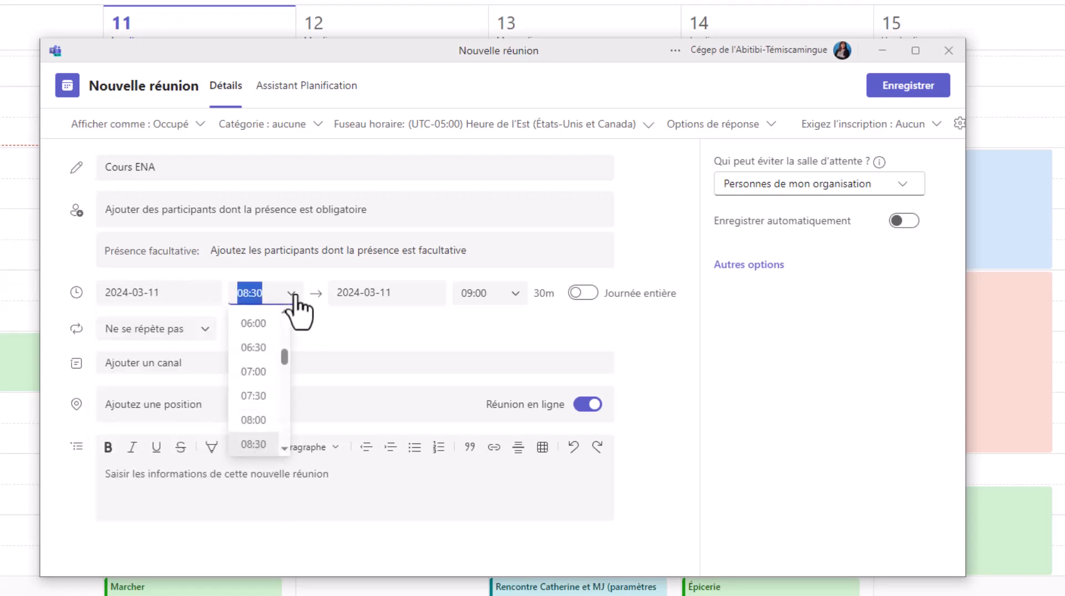
click(390, 294)
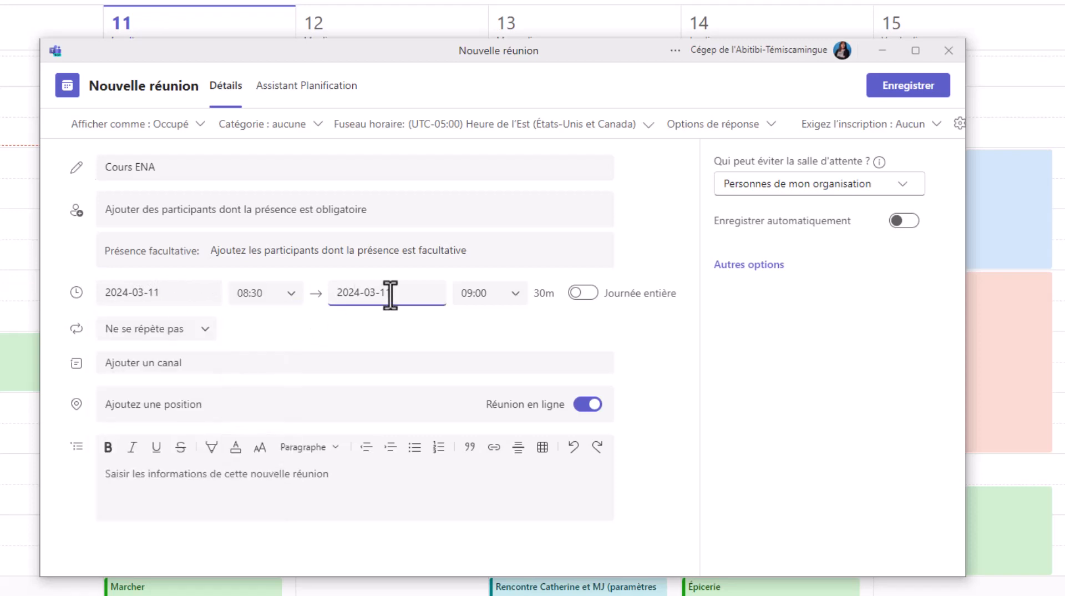
click(515, 292)
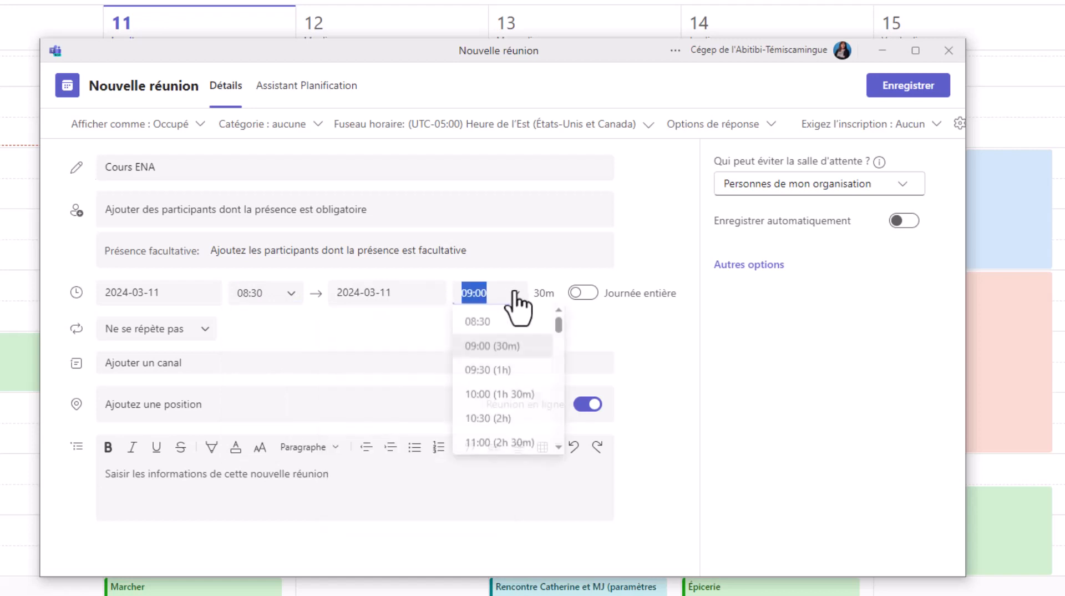
click(540, 268)
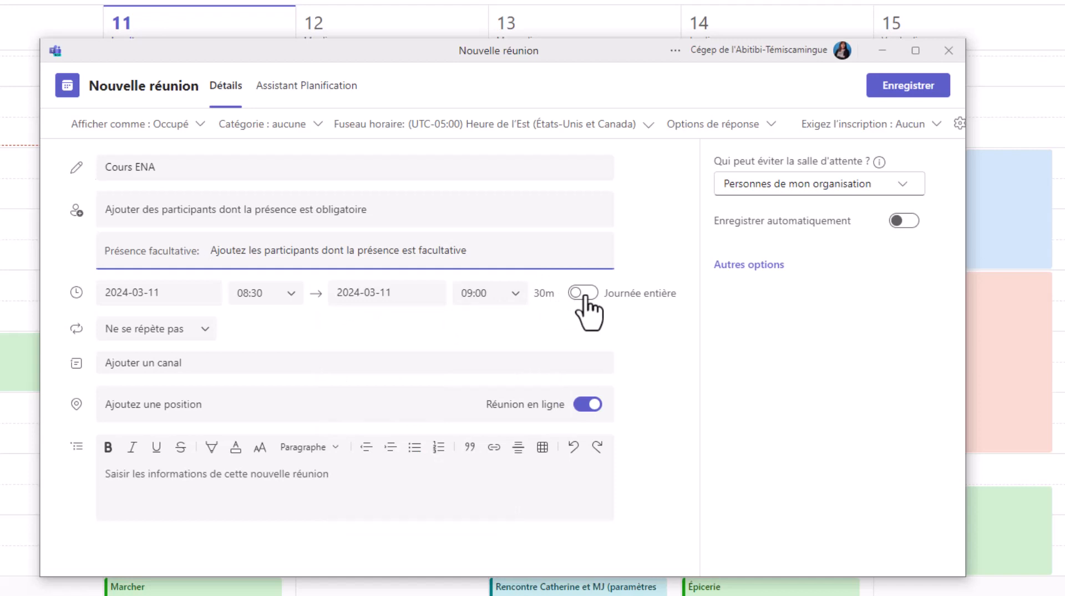
click(201, 333)
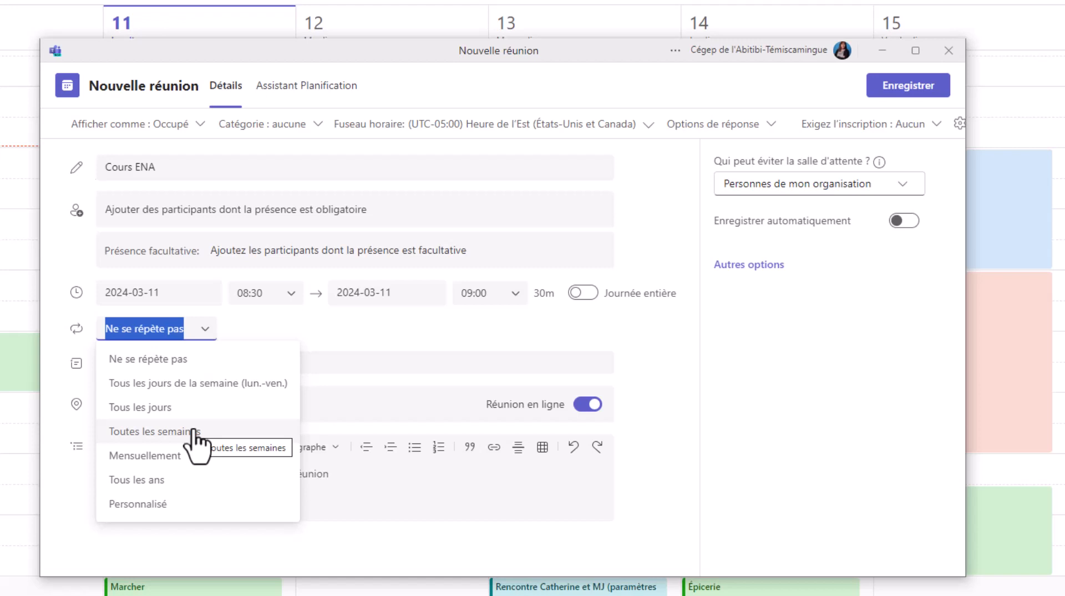
click(266, 333)
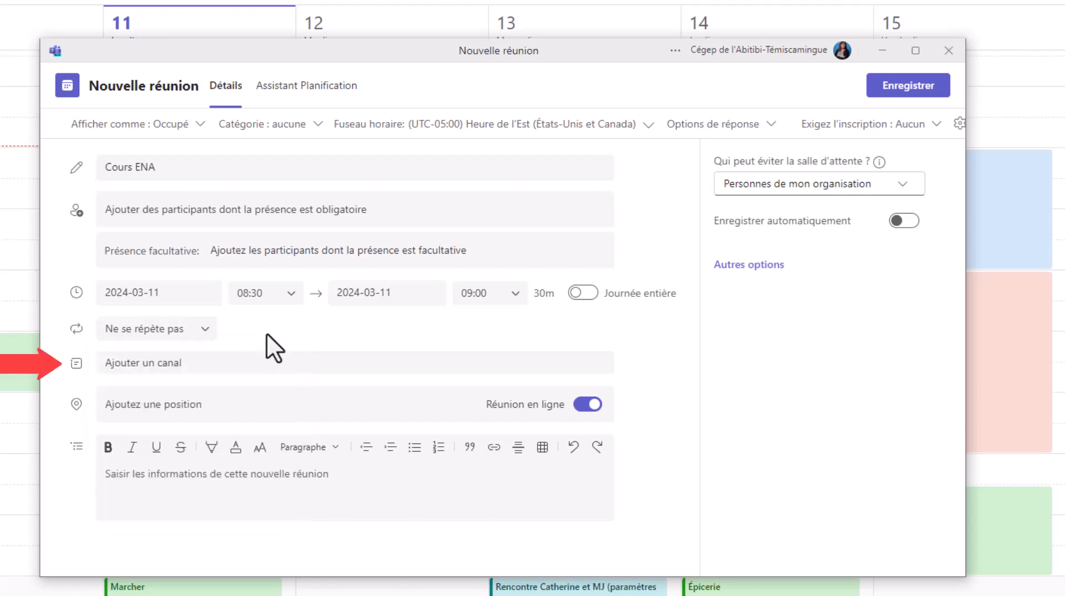
Select the General channel of the Cours ENA team for the meeting.
click(192, 362)
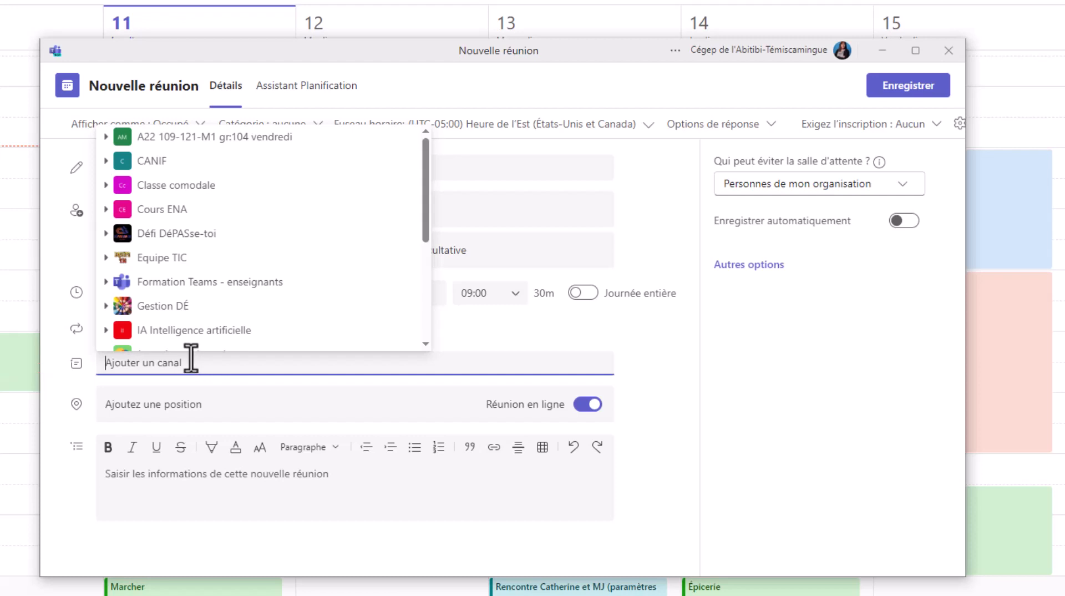
click(105, 209)
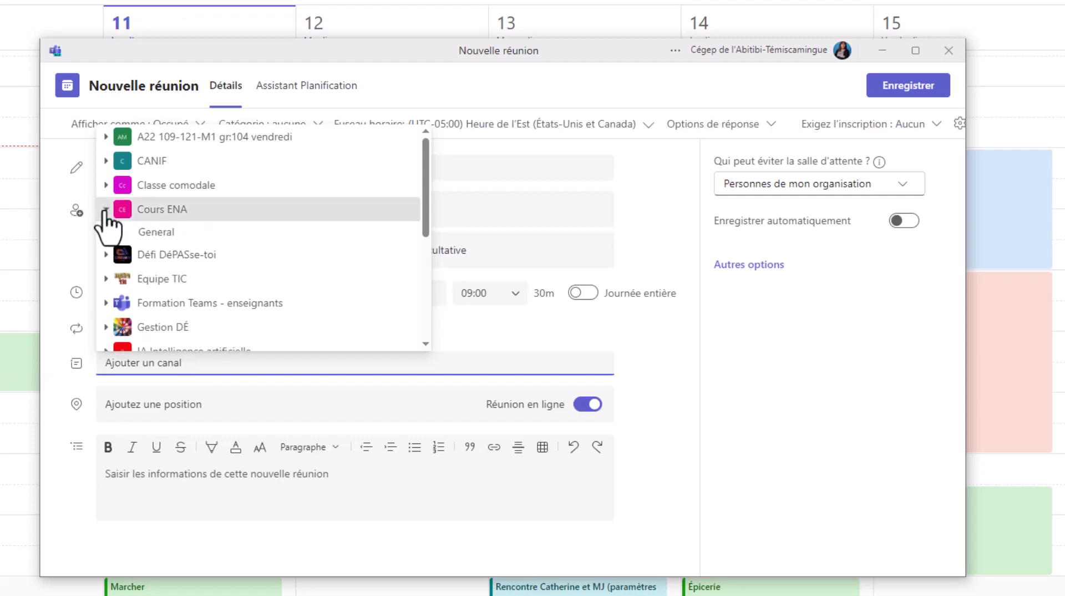
click(157, 232)
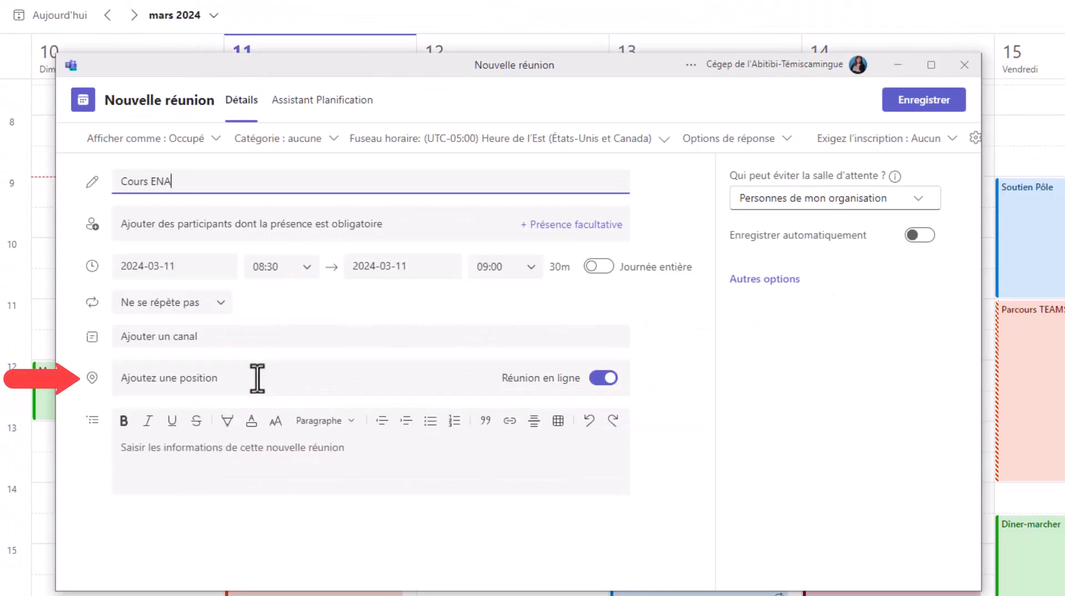
Examine the suggested meeting locations and go to the meeting's description field.
click(208, 378)
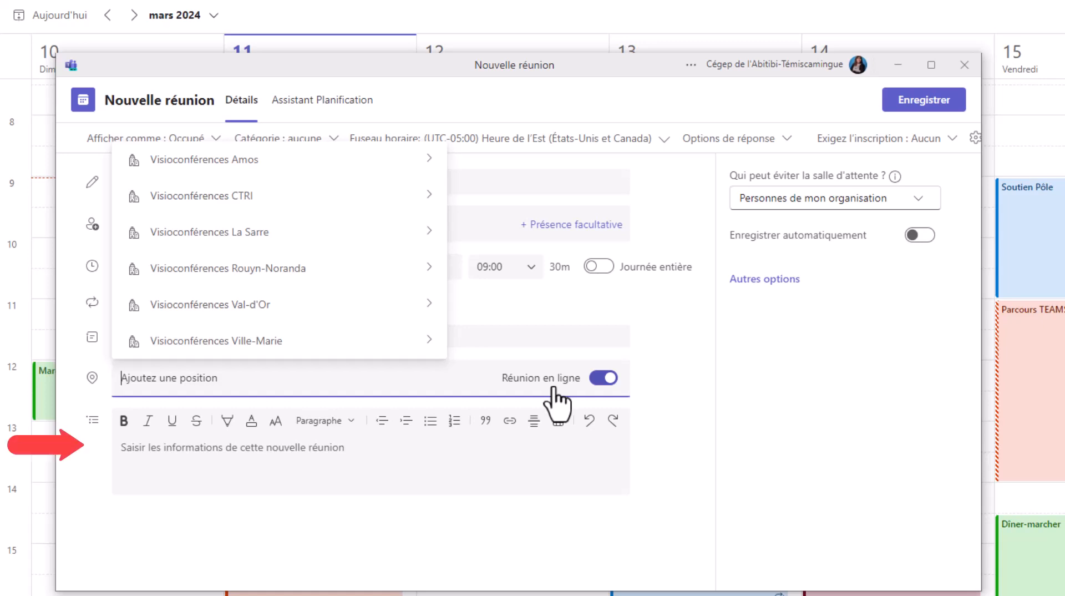
click(437, 461)
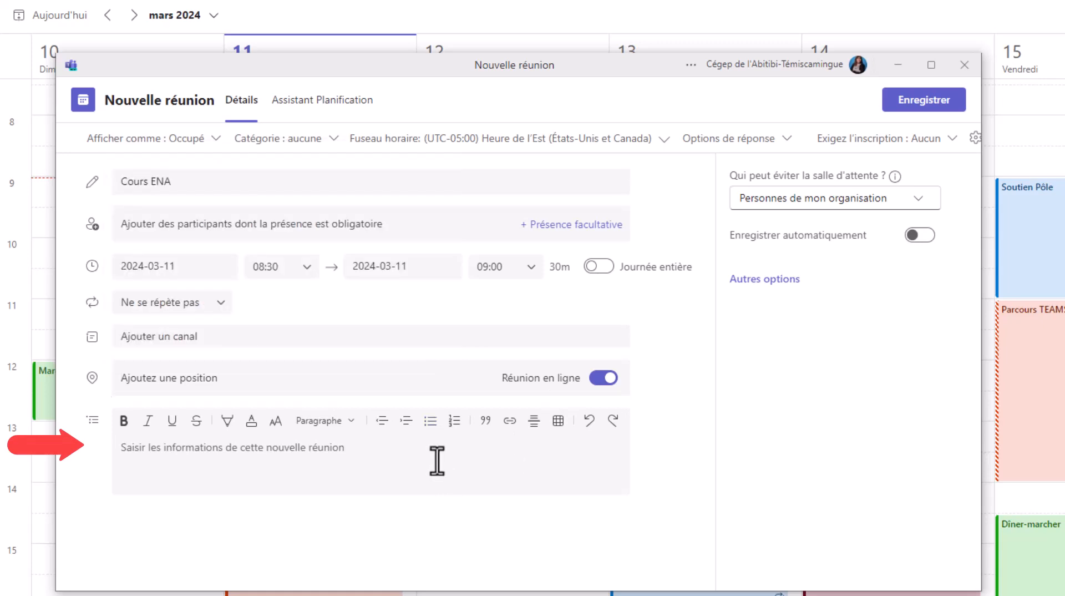
click(437, 461)
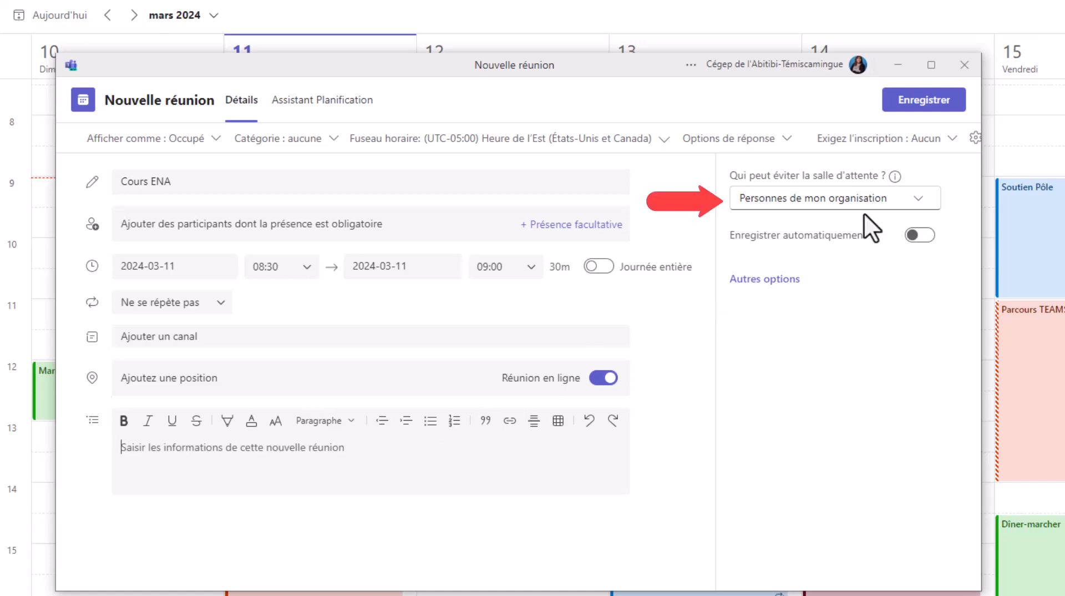
Examine the options for who can bypass the waiting room, and close the new meeting form.
click(918, 198)
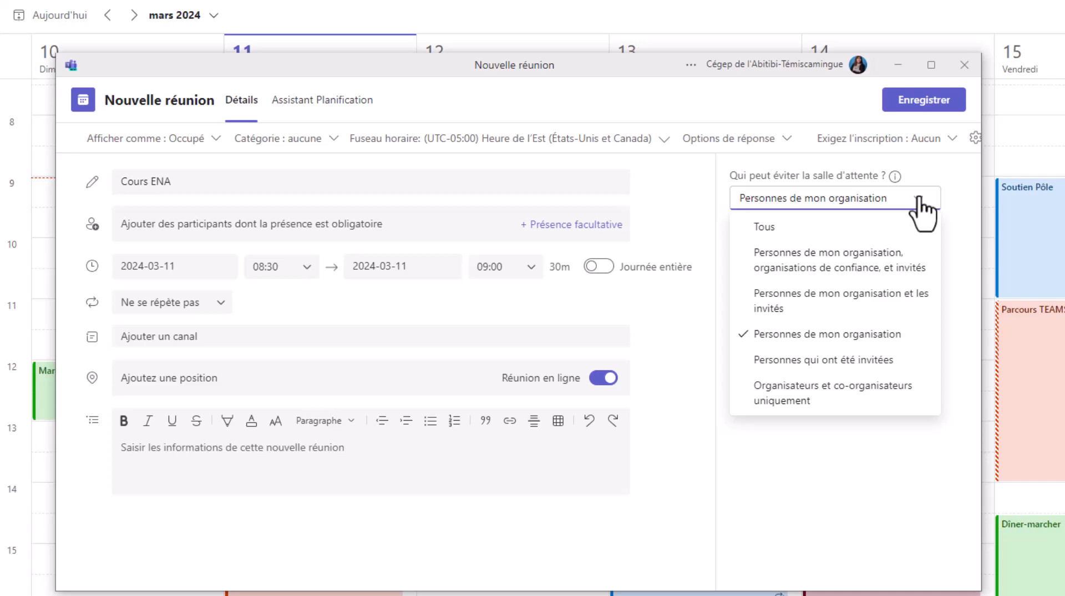
click(918, 198)
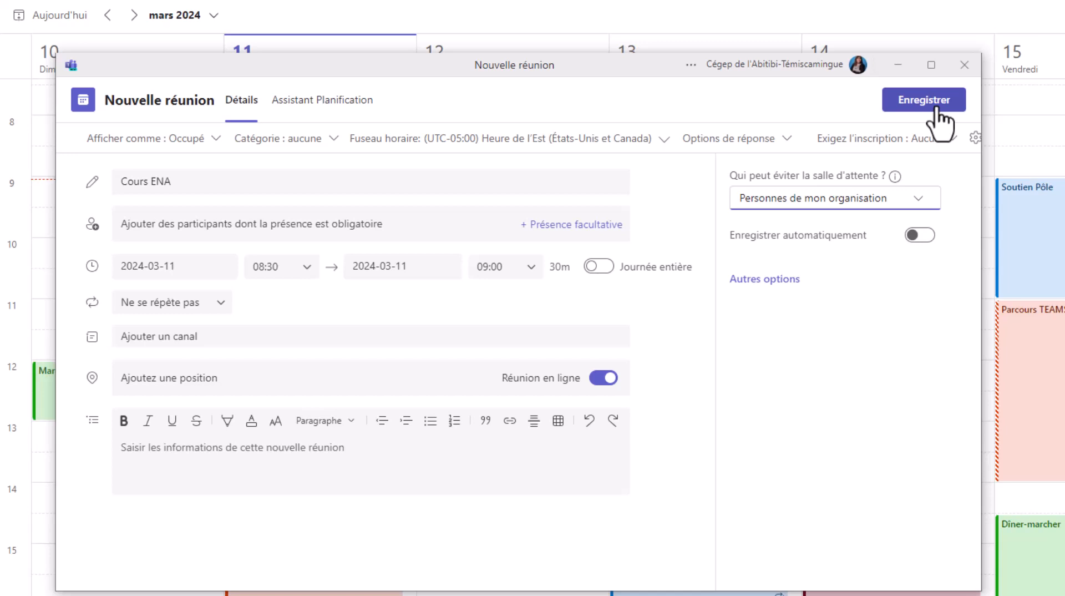
click(964, 65)
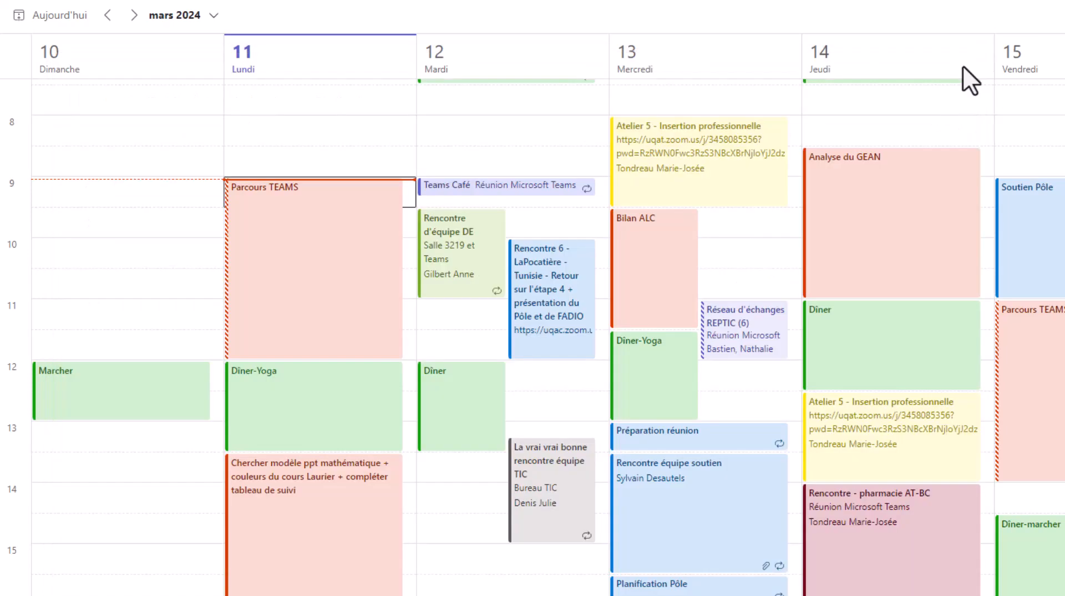